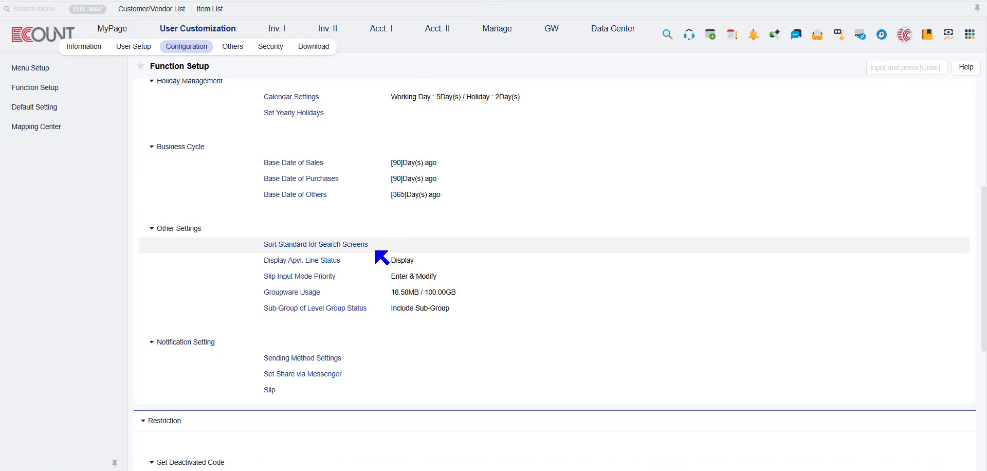
Step: Review the Code or Name sort standard for each menu's search screens and save the settings
{"action": "left_click", "coordinate": [366, 252]}
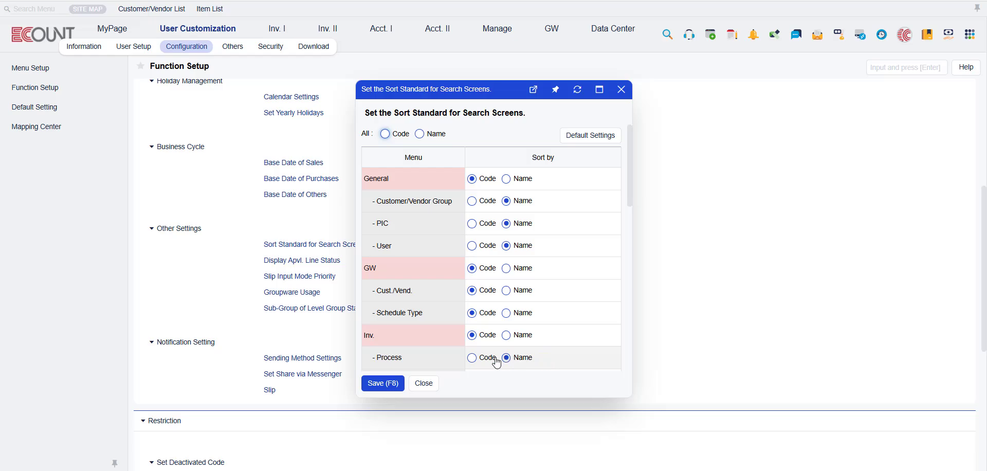
{"action": "left_click", "coordinate": [383, 383]}
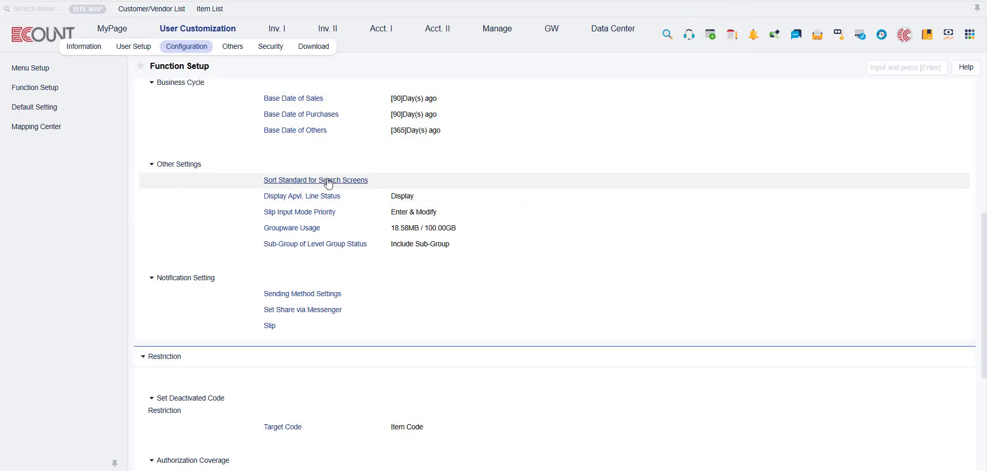
{"action": "left_click", "coordinate": [328, 180]}
{"action": "scroll", "coordinate": [509, 258], "scroll_direction": "down", "scroll_amount": 3}
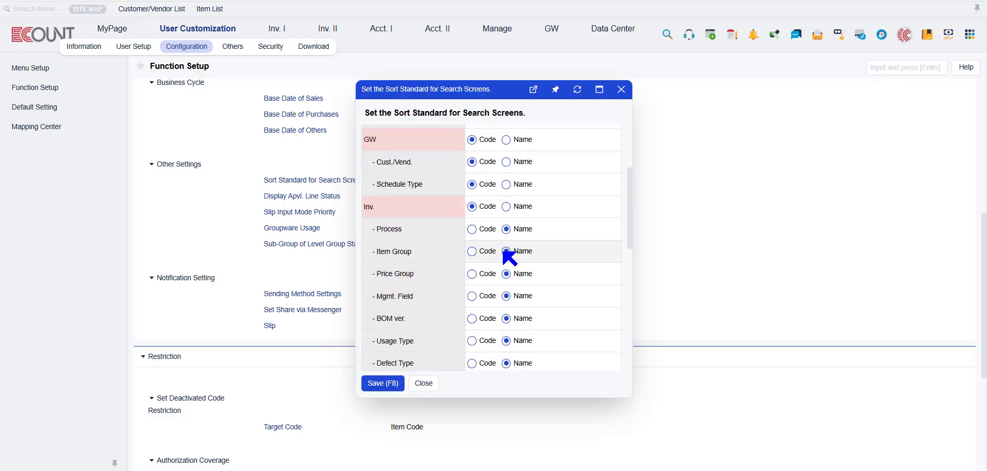
{"action": "left_click", "coordinate": [391, 382]}
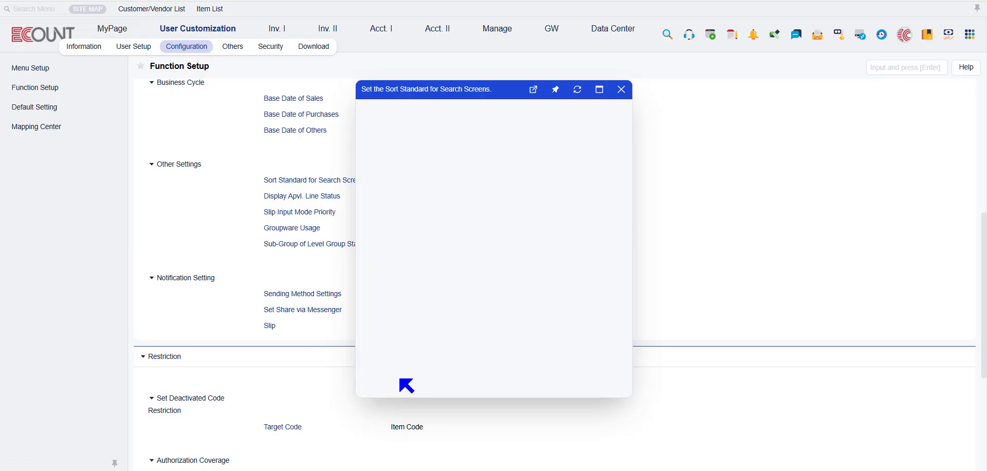
{"action": "left_click", "coordinate": [412, 382]}
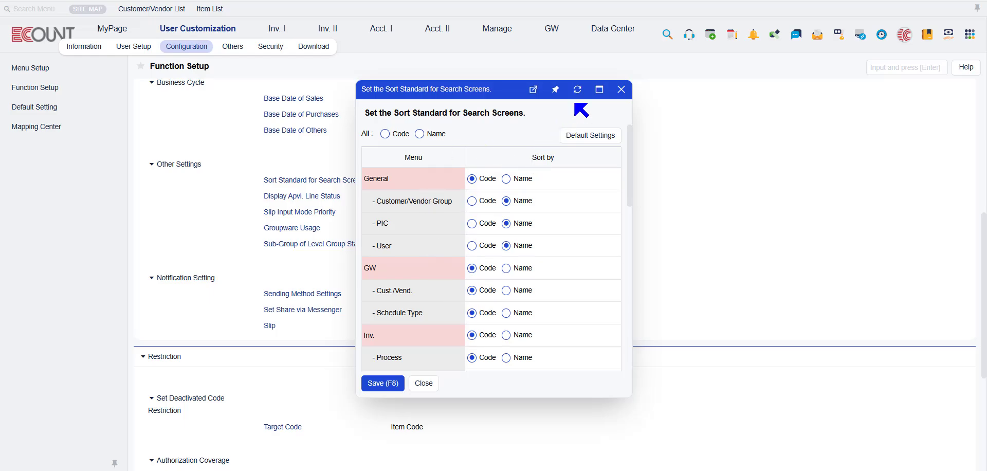
{"action": "left_click", "coordinate": [621, 90]}
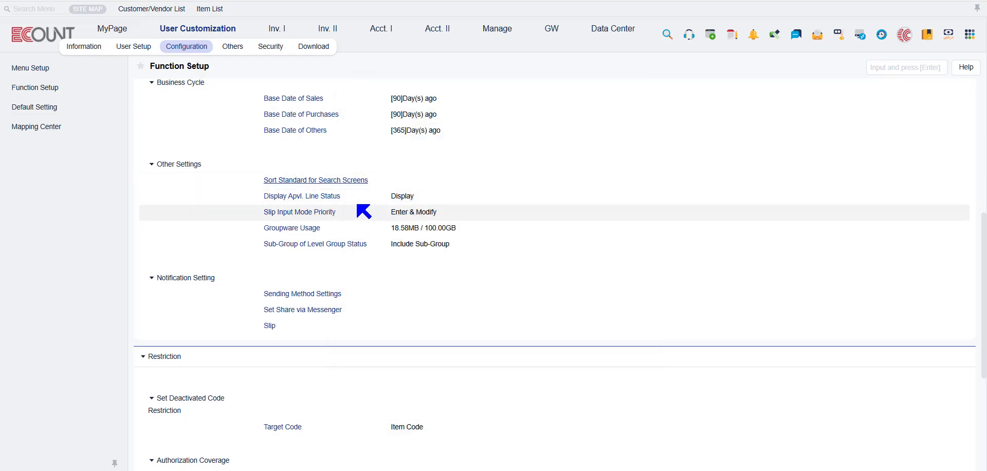
Step: View the Display Apvl. Line Status setting and the matching option on the Inventory Balance report's search form
{"action": "left_click", "coordinate": [329, 197]}
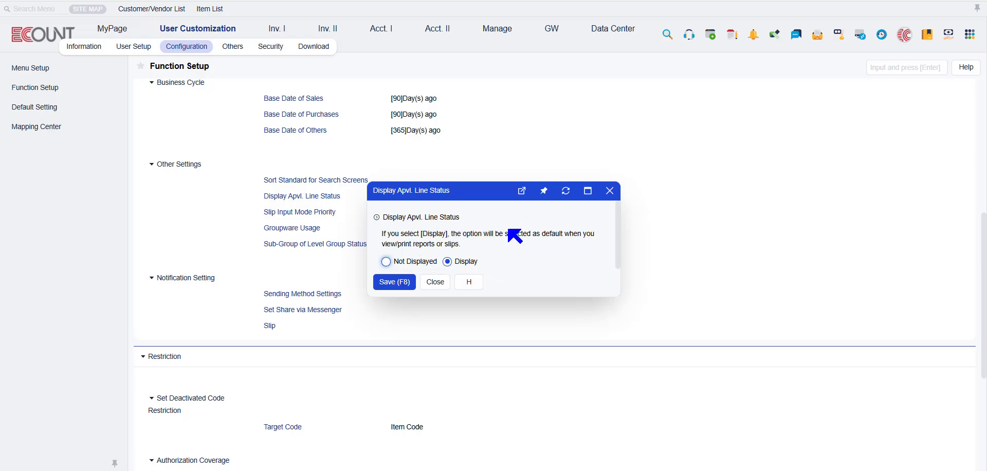
{"action": "left_click", "coordinate": [610, 190]}
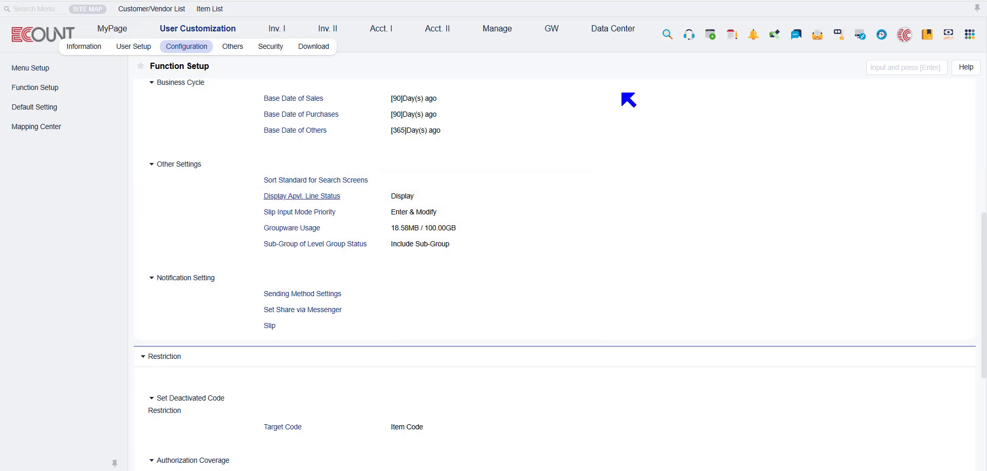
{"action": "left_click", "coordinate": [278, 28]}
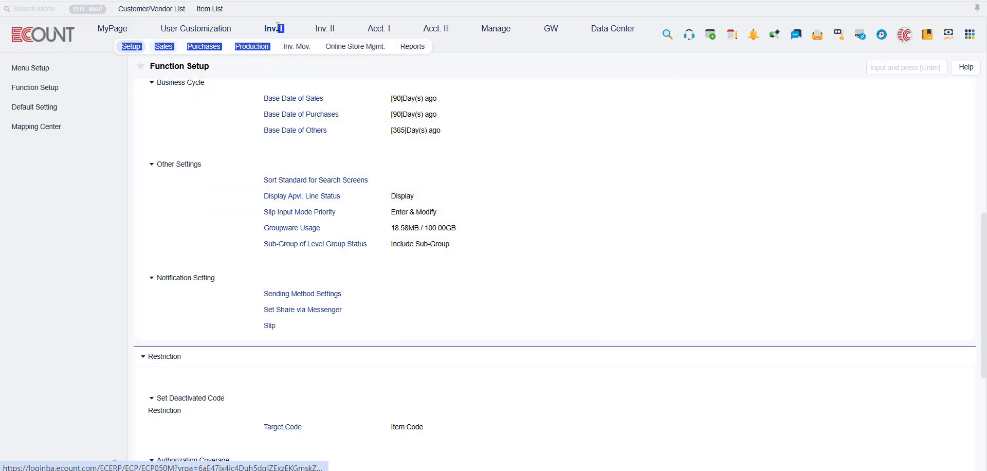
{"action": "left_click", "coordinate": [414, 48]}
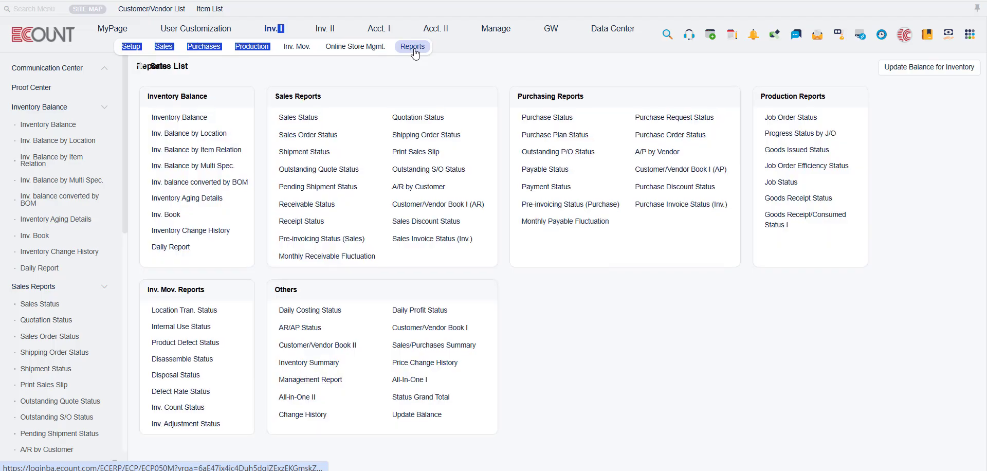
{"action": "left_click", "coordinate": [201, 116]}
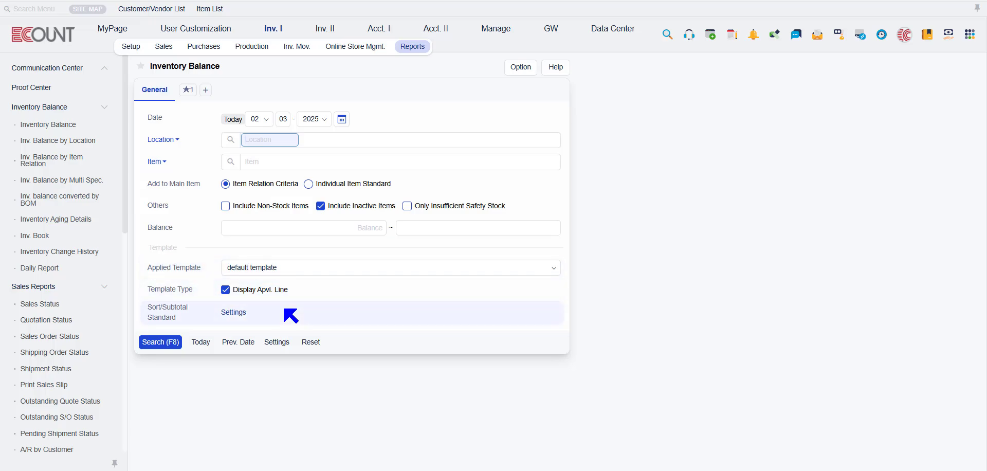
Step: Set the Slip Input Mode Priority in Function Setup to Move & View and save it
{"action": "left_click", "coordinate": [670, 1]}
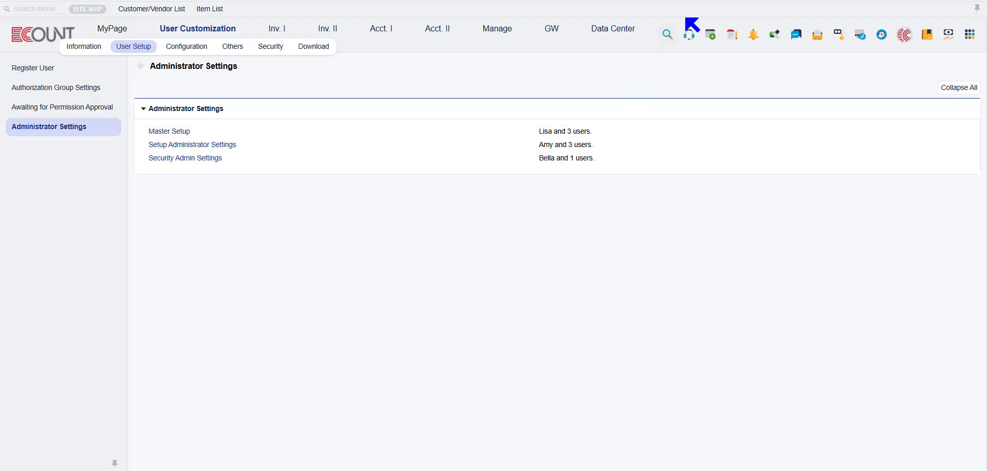
{"action": "left_click", "coordinate": [746, 1]}
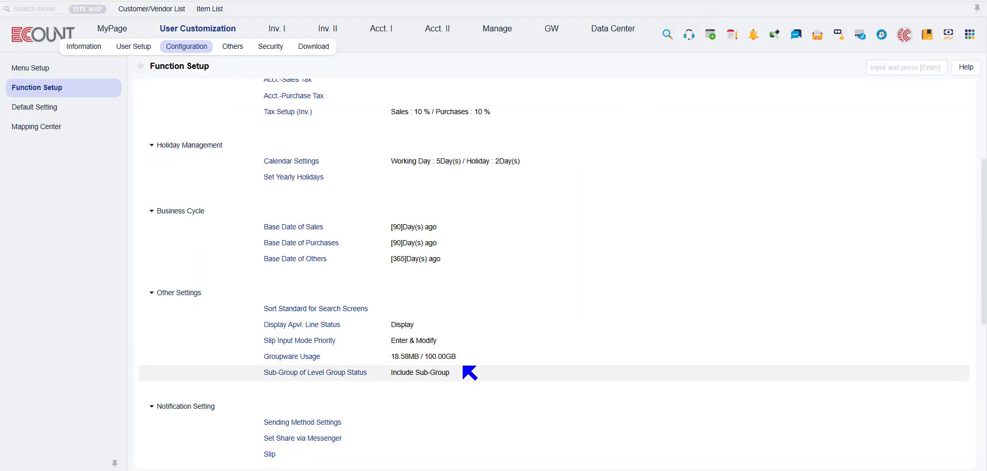
{"action": "left_click", "coordinate": [325, 344]}
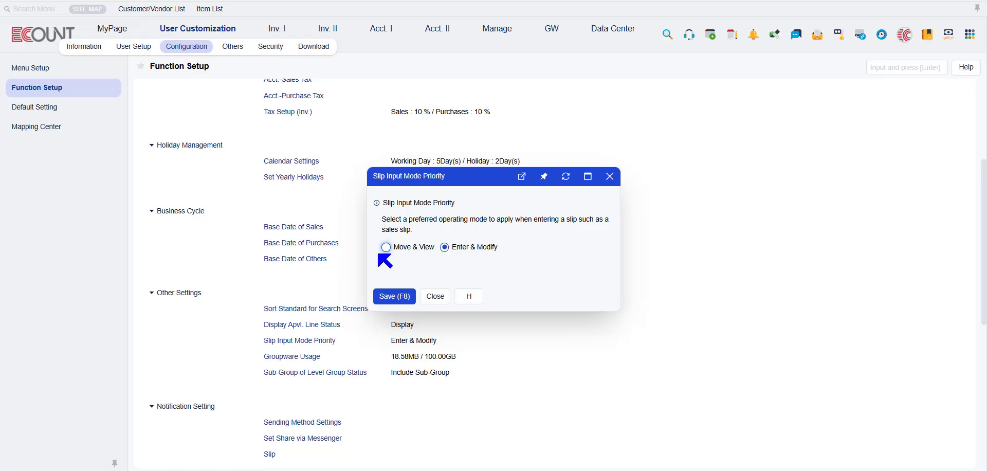
{"action": "left_click", "coordinate": [409, 249]}
{"action": "left_click", "coordinate": [392, 298]}
Step: Move the cell selection across the columns and rows of the New Sales item grid to check the Move & View behaviour
{"action": "left_click", "coordinate": [711, 34]}
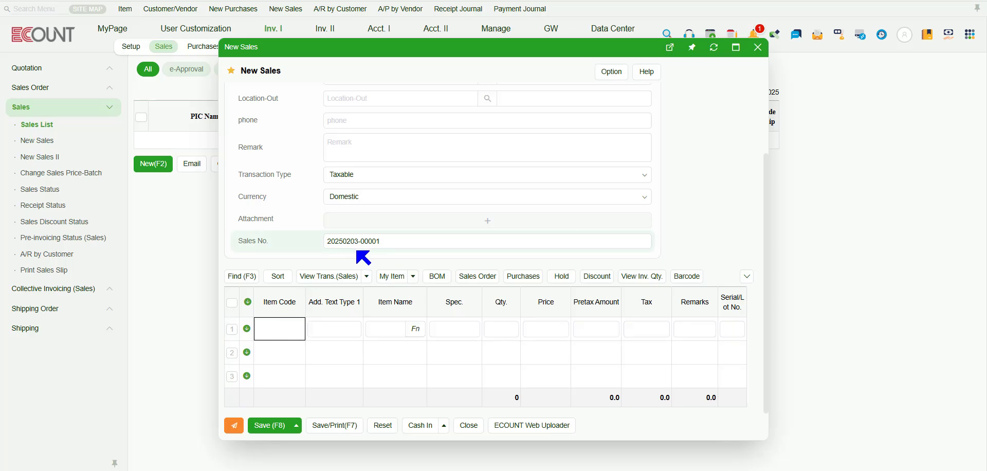
{"action": "key", "text": "Tab"}
{"action": "key", "text": "Tab"}
{"action": "key", "text": "Tab"}
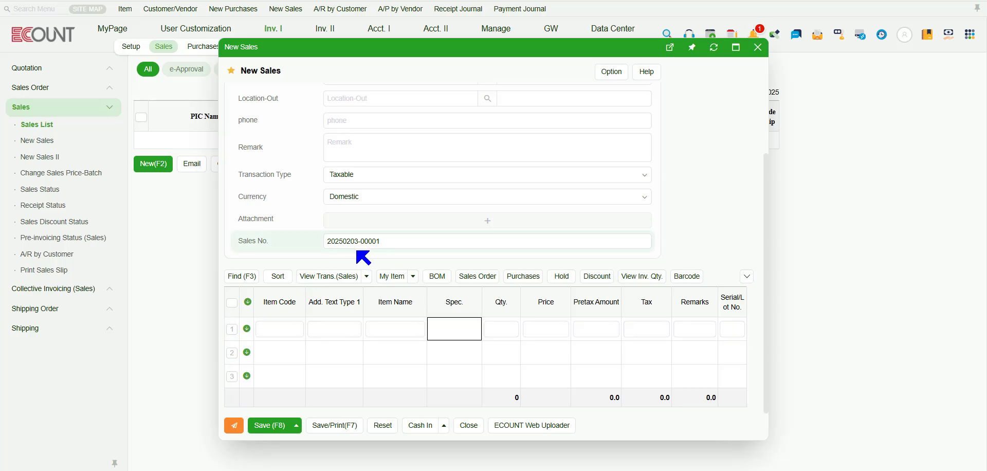
{"action": "key", "text": "Down"}
{"action": "key", "text": "Down"}
{"action": "key", "text": "Left"}
{"action": "key", "text": "Left"}
{"action": "key", "text": "Up"}
{"action": "key", "text": "Right"}
{"action": "key", "text": "Right"}
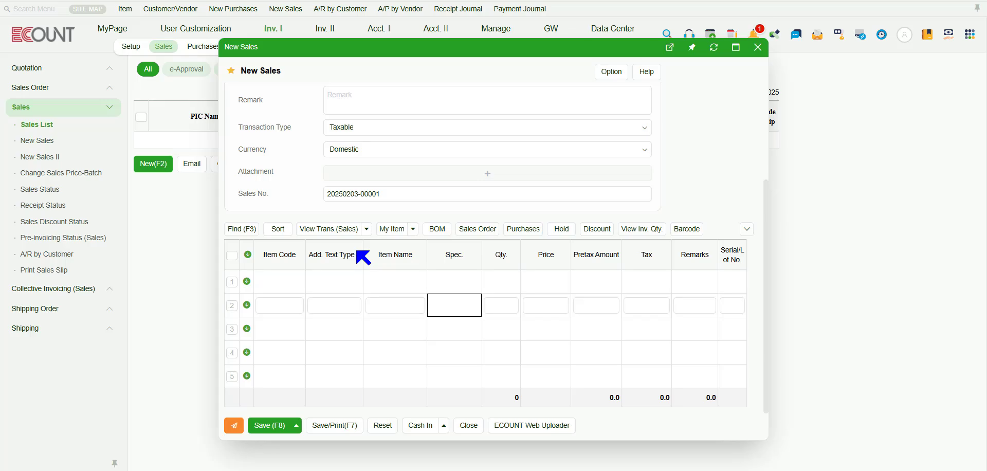
{"action": "key", "text": "Right"}
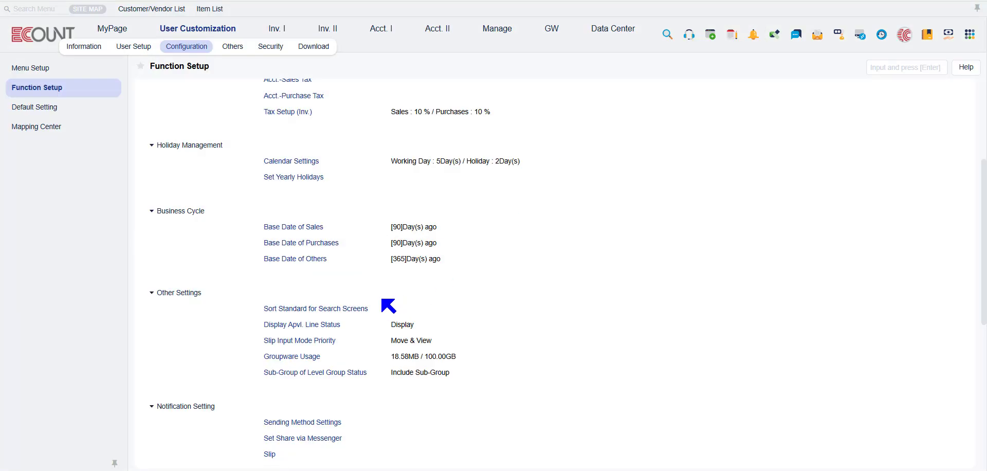
Step: Set the Slip Input Mode Priority in Function Setup to Enter & Modify and save it
{"action": "left_click", "coordinate": [324, 341]}
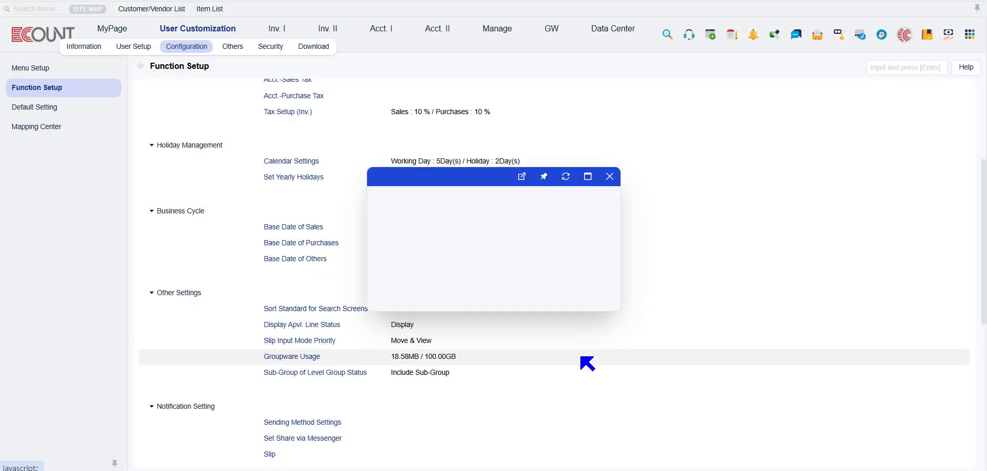
{"action": "left_click", "coordinate": [471, 248]}
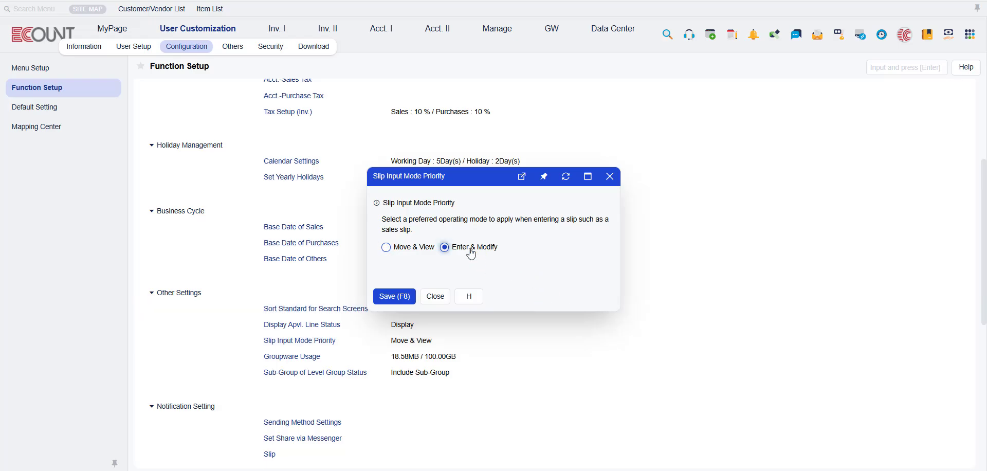
{"action": "left_click", "coordinate": [389, 304]}
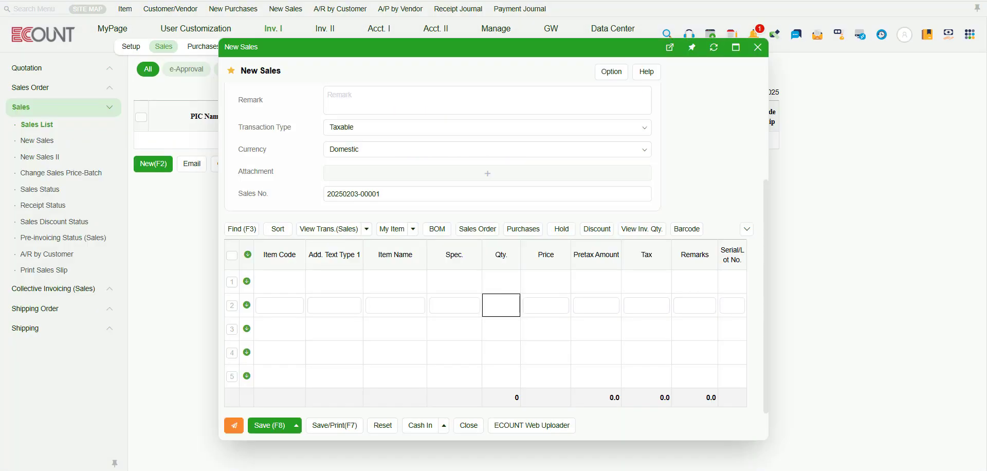
Step: Try to save the empty sales slip and move through the first item row's fields, starting at Item Code, to check Enter & Modify
{"action": "key", "text": "F8"}
{"action": "scroll", "coordinate": [303, 304], "scroll_direction": "down", "scroll_amount": 2}
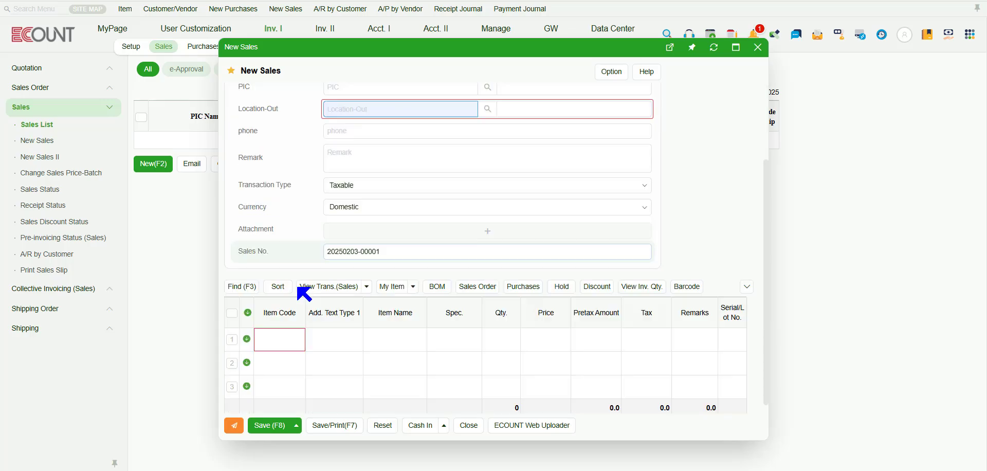
{"action": "left_click", "coordinate": [284, 332]}
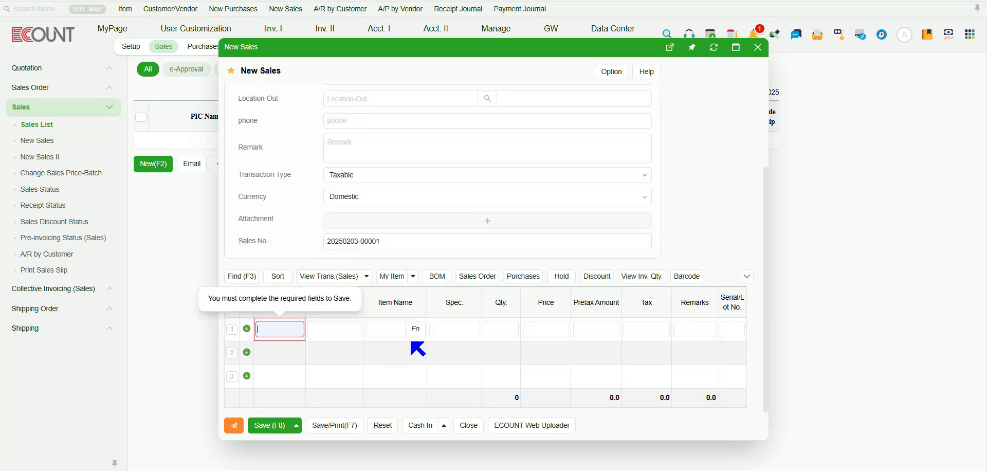
{"action": "key", "text": "Tab"}
{"action": "key", "text": "Tab"}
{"action": "key", "text": "Tab"}
{"action": "key", "text": "Tab"}
{"action": "key", "text": "Tab"}
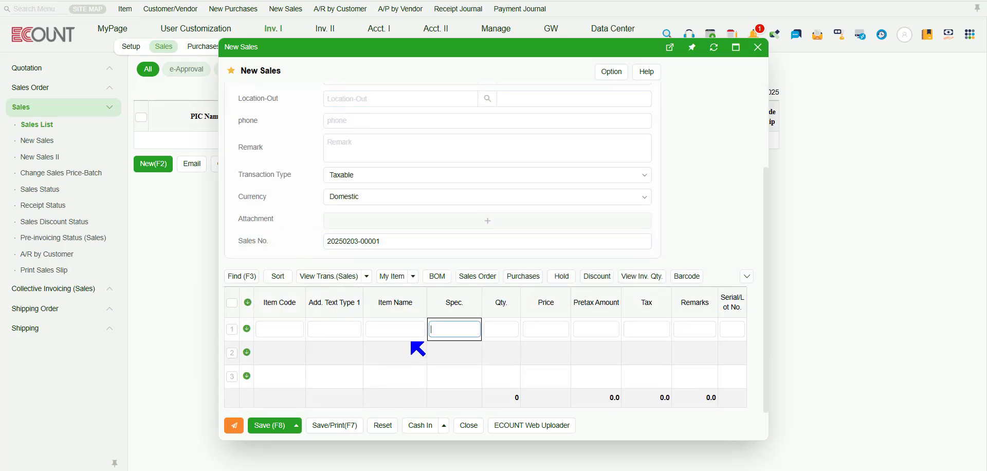
{"action": "key", "text": "Tab"}
{"action": "key", "text": "Tab"}
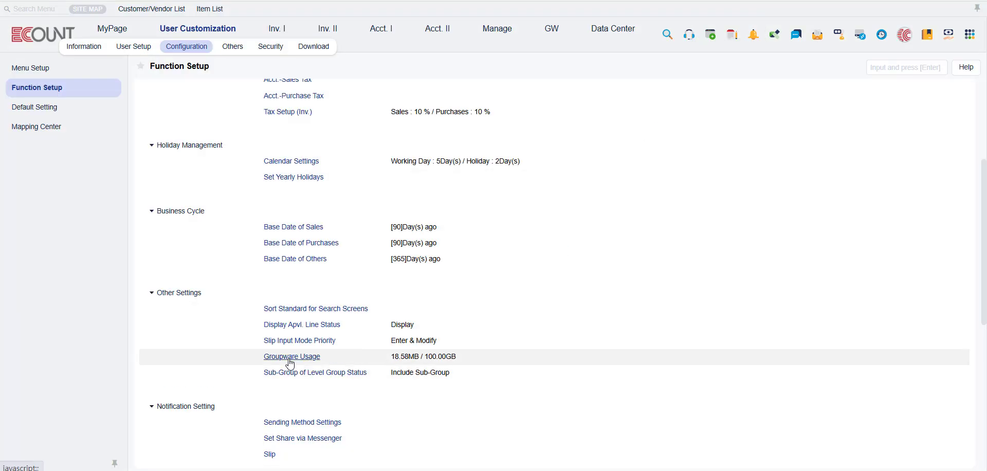
Step: Examine the Groupware Usage for Sales, including its attached files and the sales slip they belong to
{"action": "left_click", "coordinate": [302, 364]}
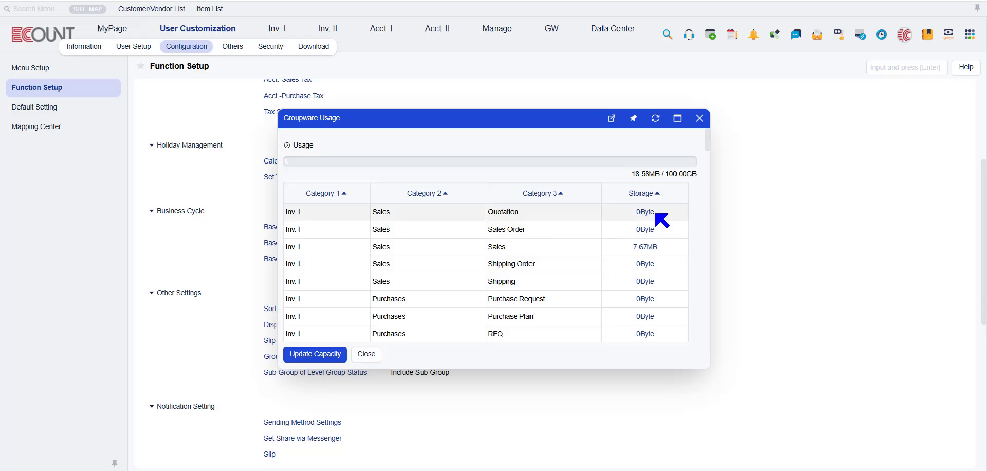
{"action": "left_click", "coordinate": [641, 248]}
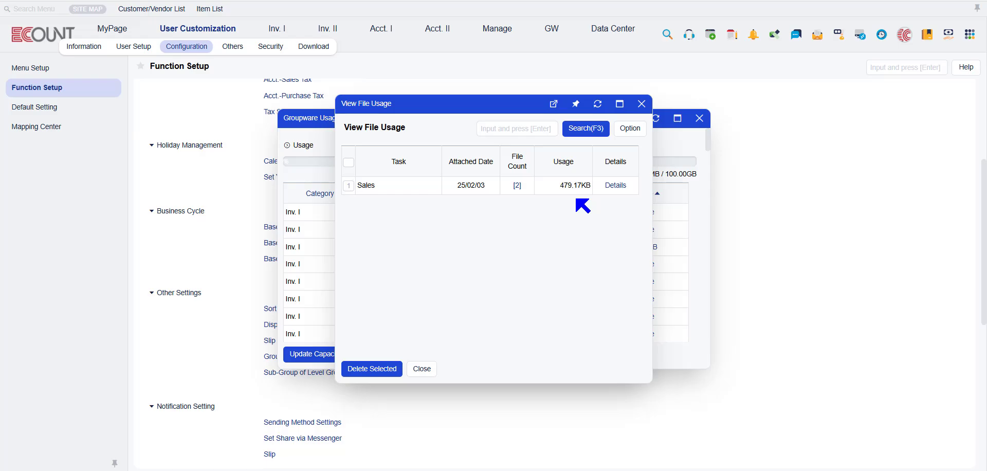
{"action": "left_click", "coordinate": [518, 187]}
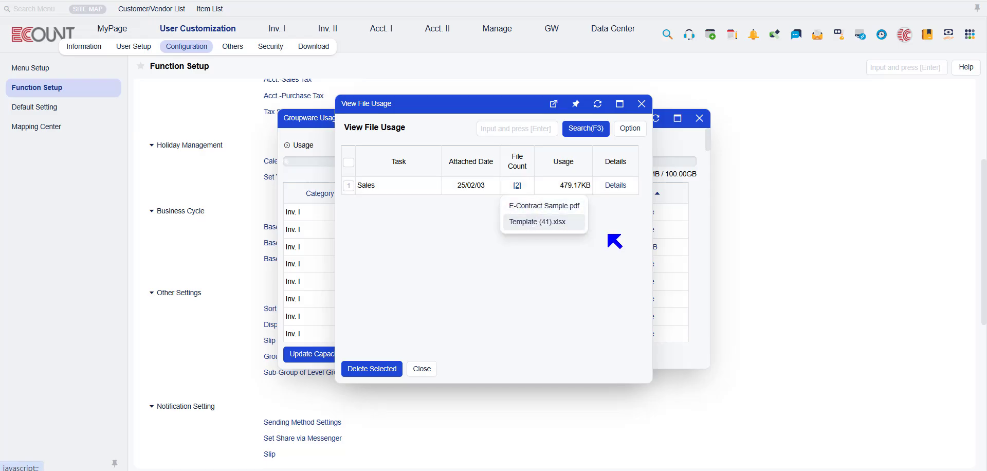
{"action": "left_click", "coordinate": [623, 216]}
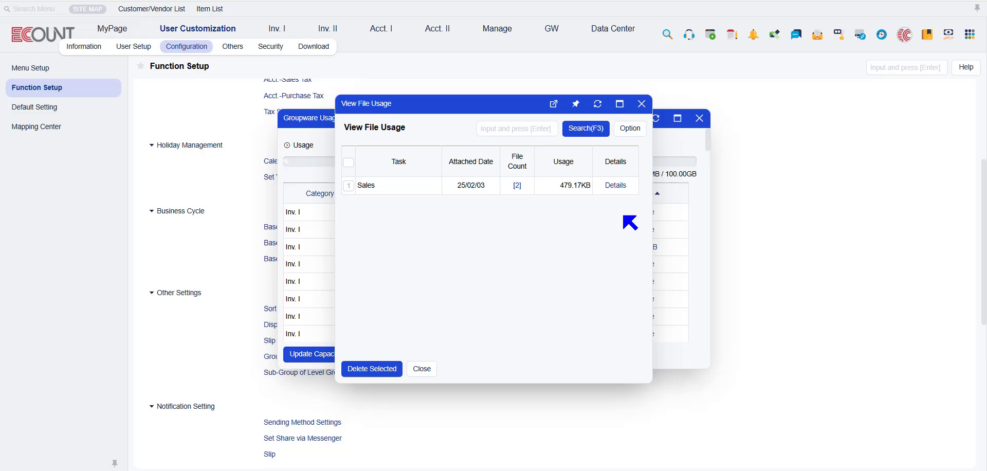
{"action": "left_click", "coordinate": [615, 186]}
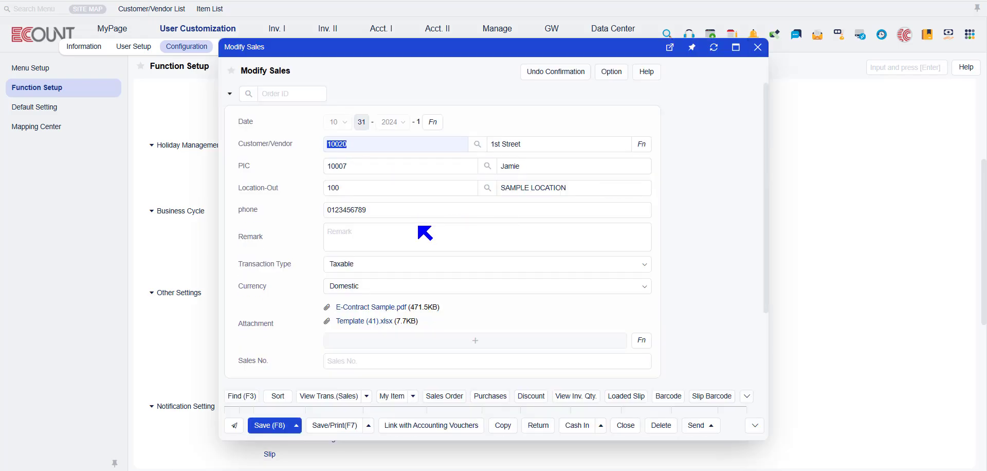
{"action": "left_click", "coordinate": [757, 47]}
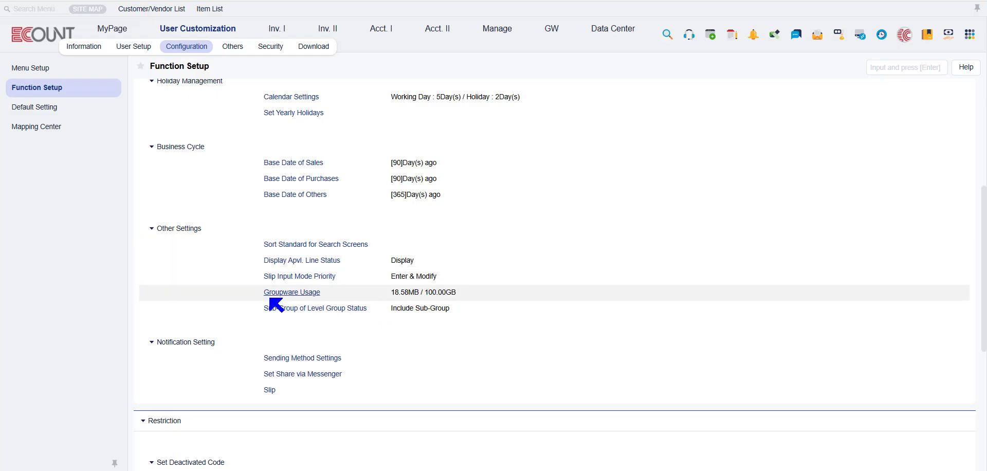
Step: View the Sub-Group of Level Group Status setting and the items included in Vegetable Group A and Vegetable Group B
{"action": "left_click", "coordinate": [334, 311]}
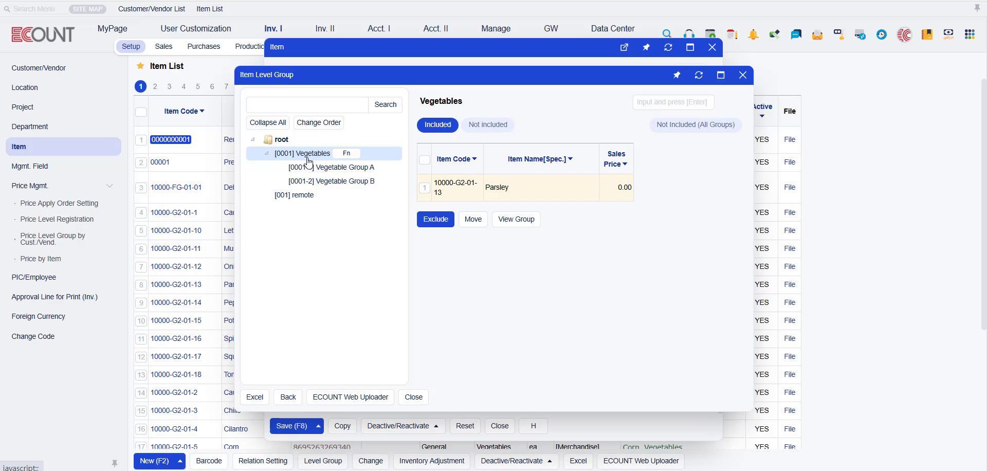
{"action": "left_click", "coordinate": [354, 172]}
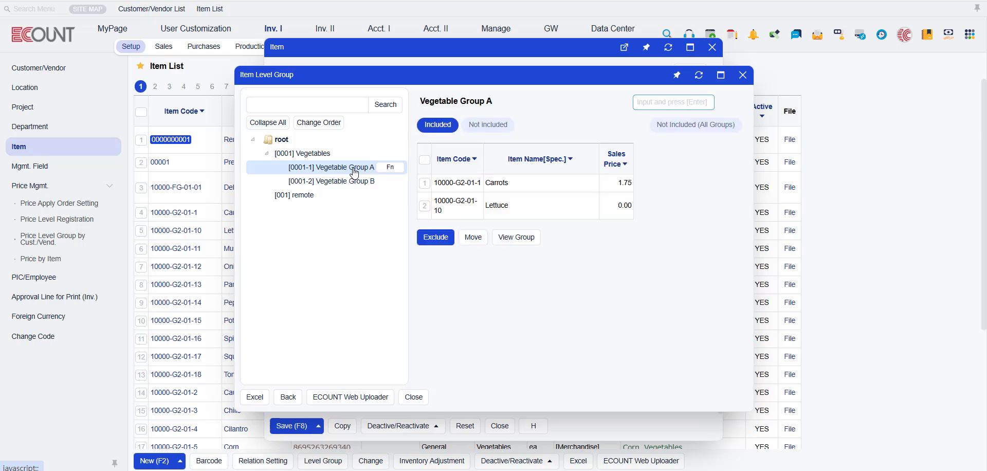
{"action": "left_click", "coordinate": [341, 181]}
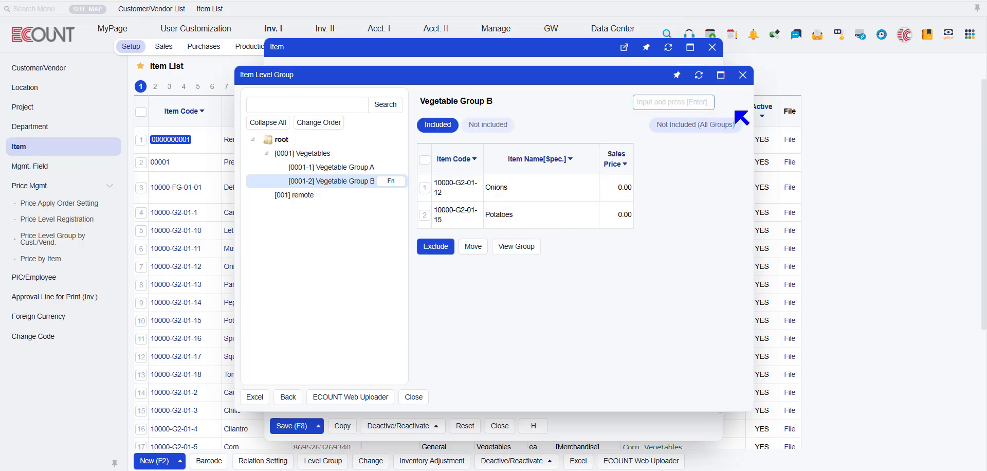
{"action": "left_click", "coordinate": [743, 74]}
{"action": "left_click", "coordinate": [712, 47]}
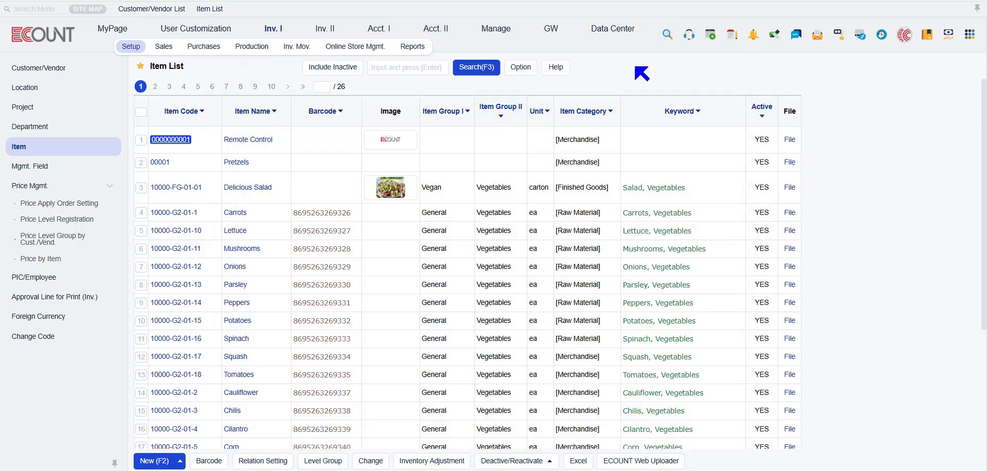
Step: Search the Item List by the Item Level Group Vegetables with its sub-groups included
{"action": "left_click", "coordinate": [471, 66]}
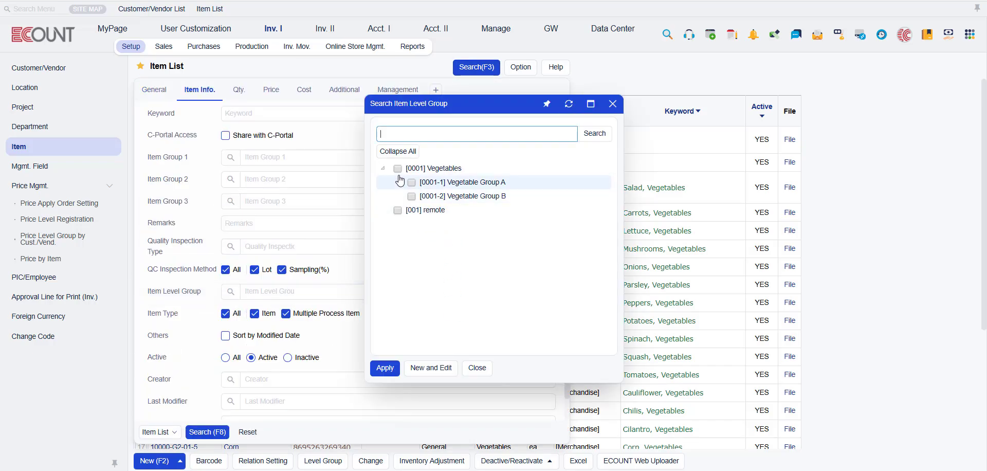
{"action": "left_click", "coordinate": [397, 168]}
{"action": "left_click", "coordinate": [383, 371]}
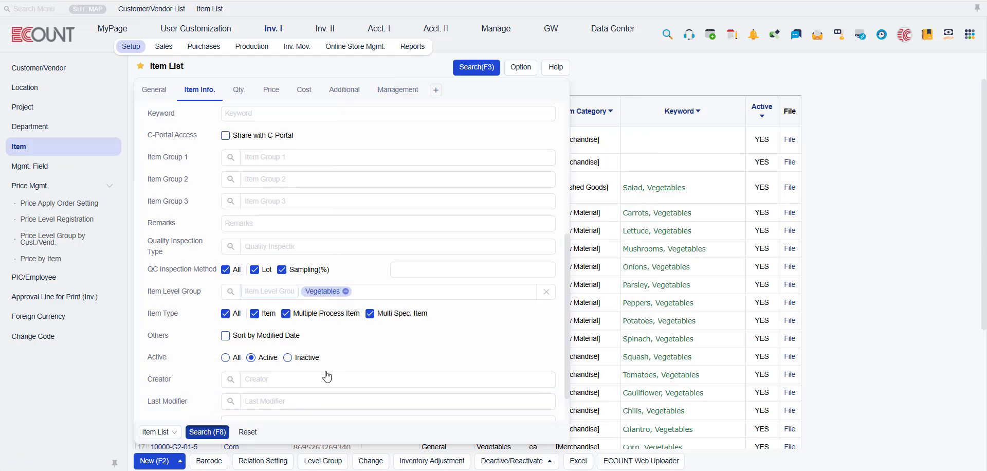
{"action": "left_click", "coordinate": [208, 432]}
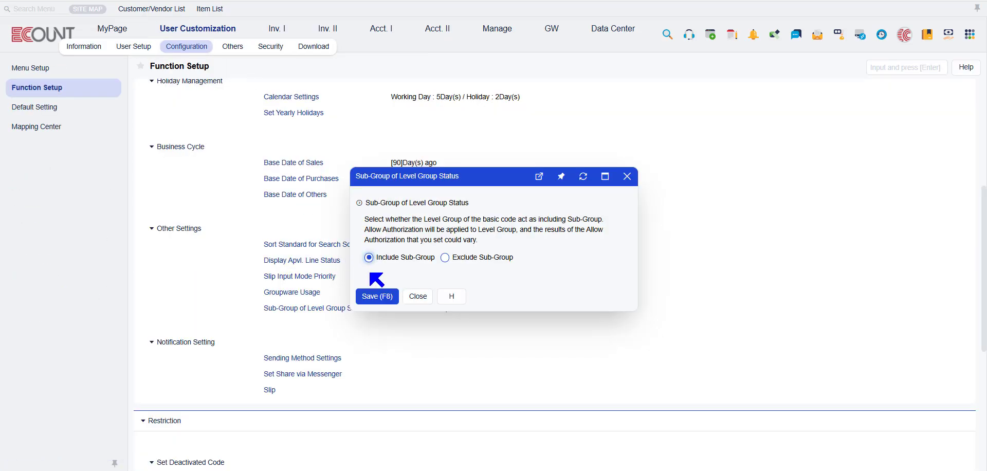
Step: Set Sub-Group of Level Group Status to Exclude Sub-Group, save it, and rerun the Item List search to check the effect
{"action": "left_click", "coordinate": [444, 257]}
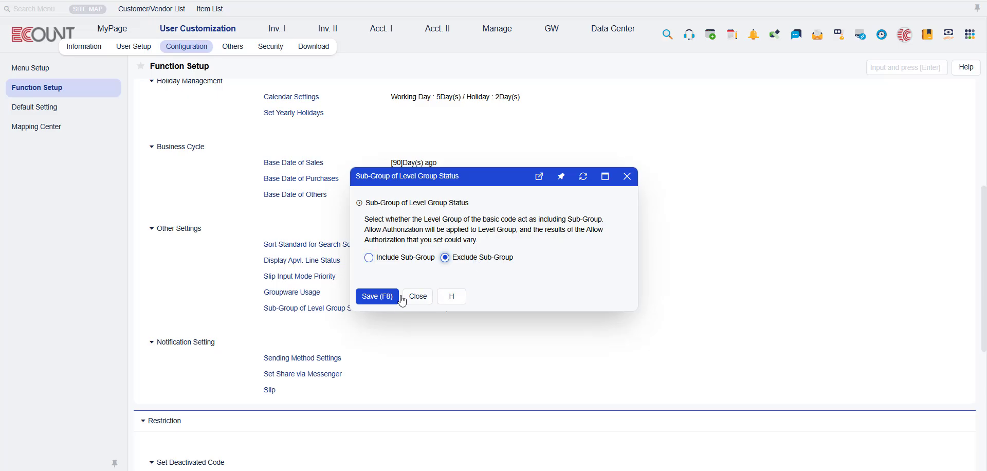
{"action": "left_click", "coordinate": [389, 296]}
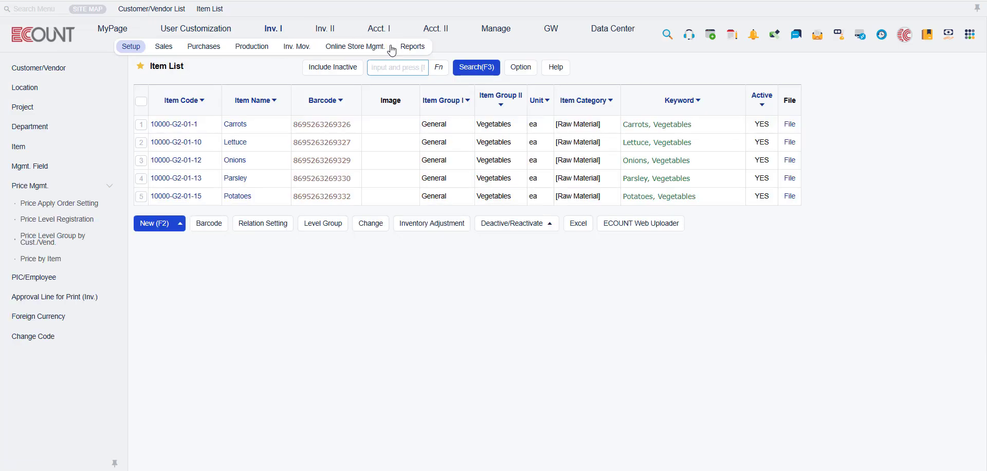
{"action": "left_click", "coordinate": [439, 67]}
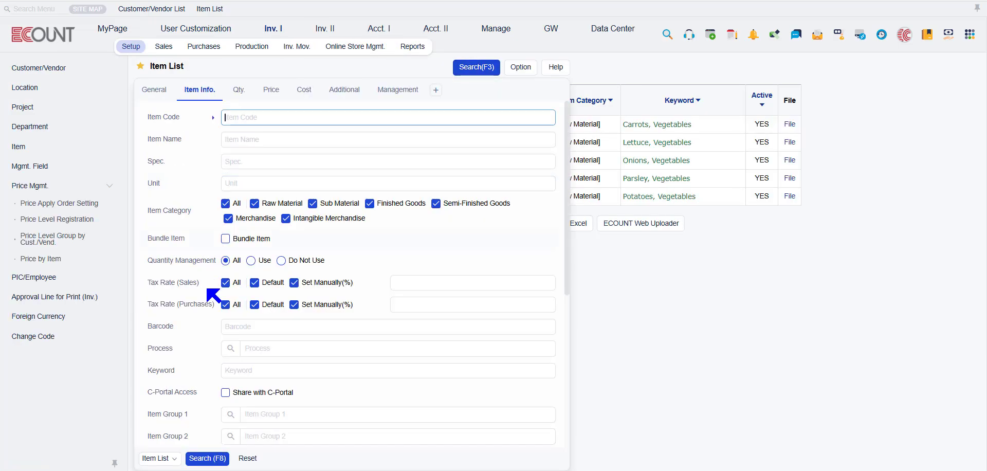
{"action": "left_click", "coordinate": [203, 462]}
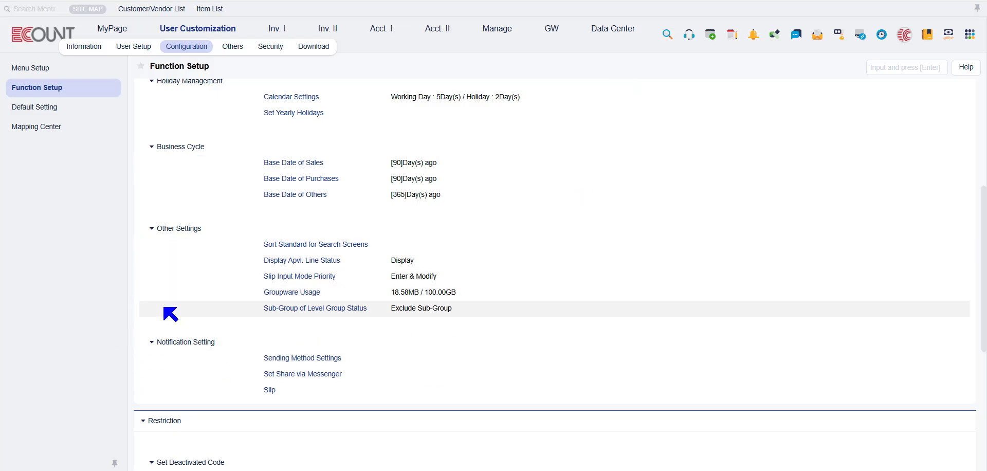
Step: View Set Share via Messenger and open the notice titled test for editing to demonstrate the messenger notification
{"action": "left_click", "coordinate": [304, 374]}
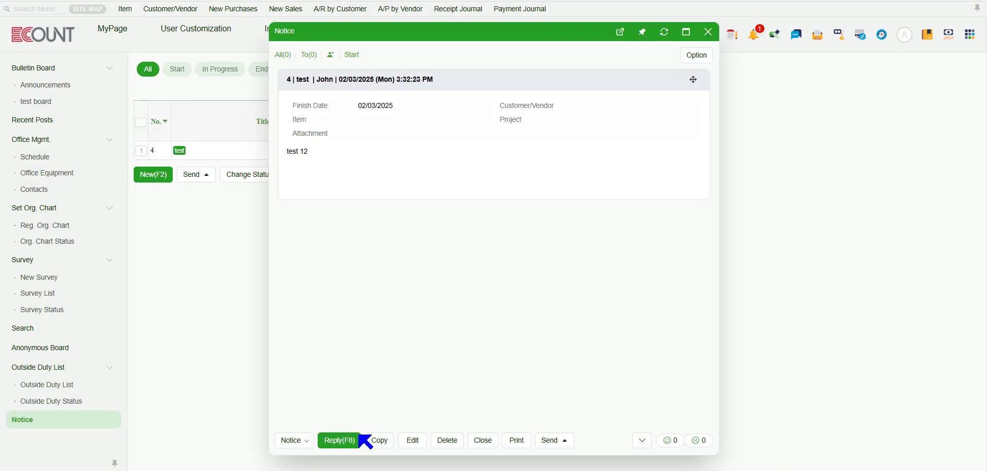
{"action": "left_click", "coordinate": [412, 440]}
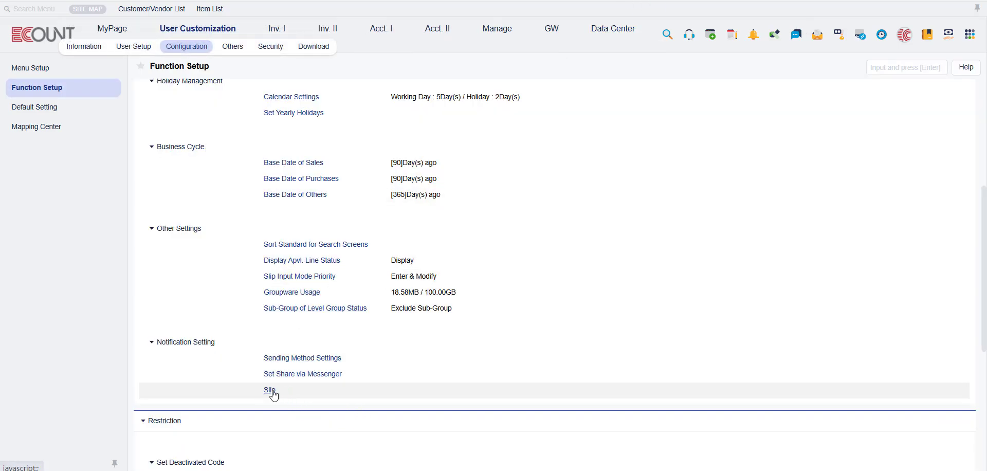
Step: Create a slip notification type named after the sales slip and the user, with Condition1 set to Menu to apply and value Sales Slip
{"action": "left_click", "coordinate": [269, 391]}
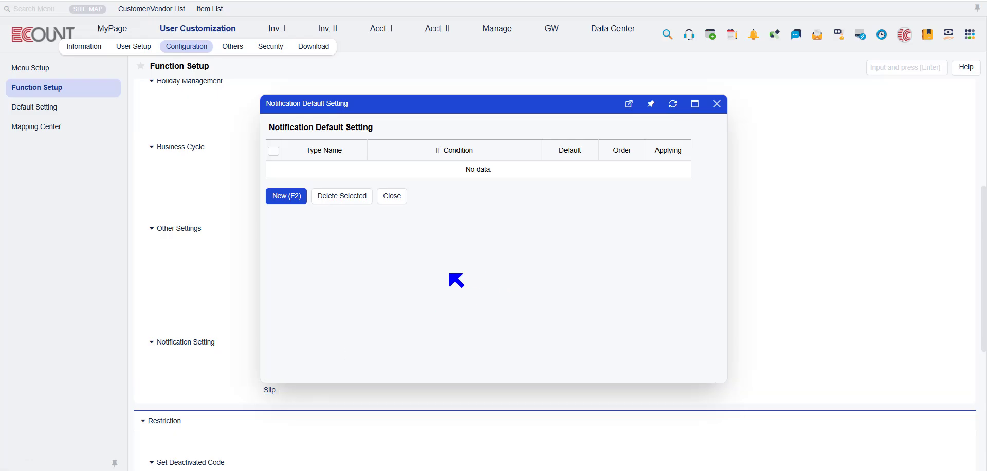
{"action": "left_click", "coordinate": [291, 200]}
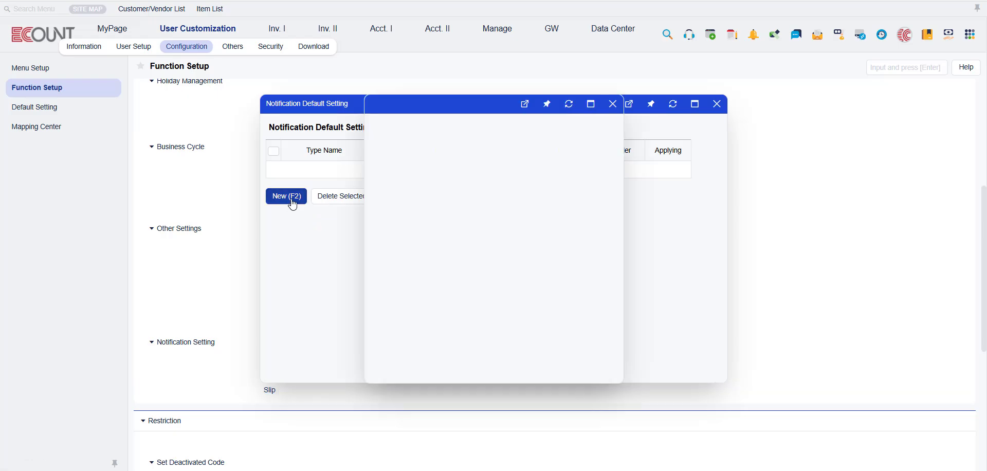
{"action": "left_click", "coordinate": [498, 159]}
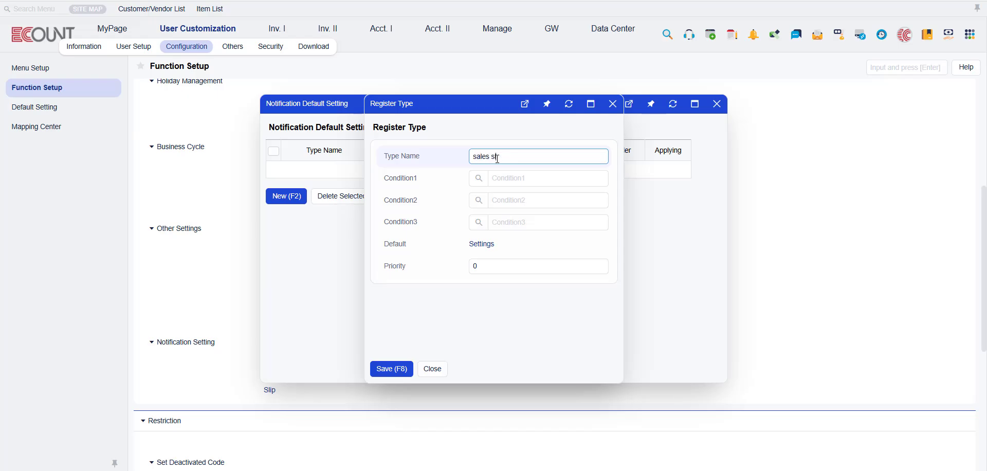
{"action": "type", "text": "ohn"}
{"action": "left_click", "coordinate": [483, 177]}
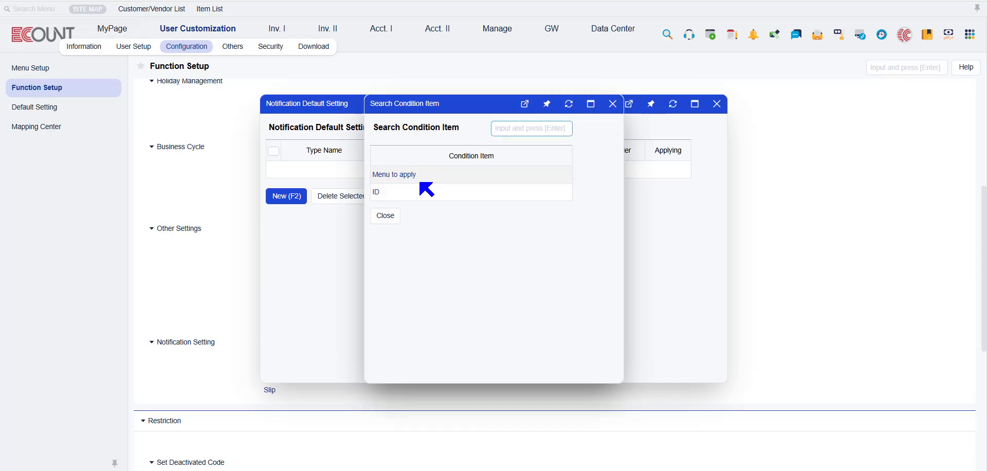
{"action": "left_click", "coordinate": [418, 174]}
{"action": "left_click", "coordinate": [502, 194]}
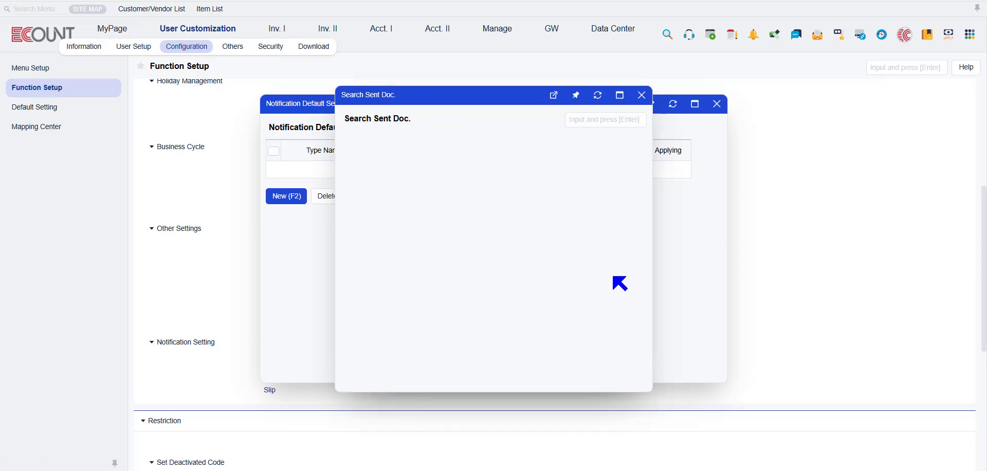
{"action": "left_click", "coordinate": [540, 212]}
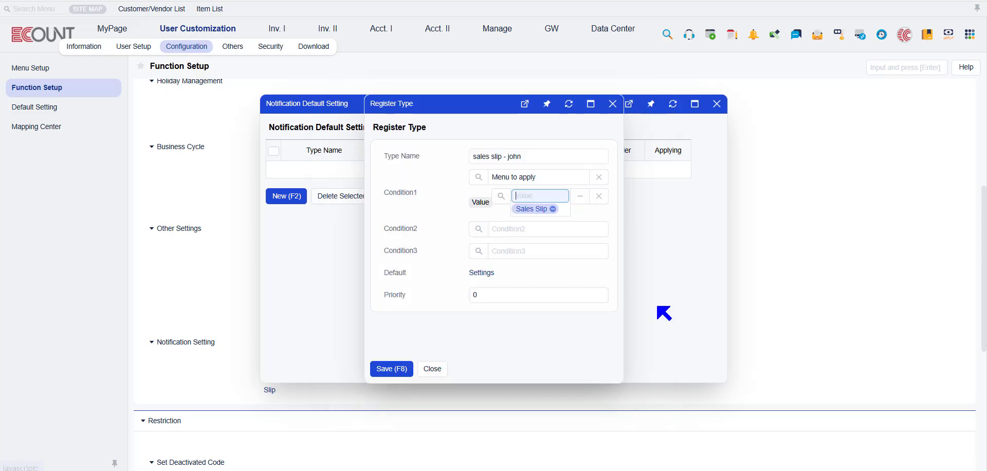
Step: Choose the HR department's user as the Notification Target for registration in the type's default settings and apply it
{"action": "left_click", "coordinate": [482, 274]}
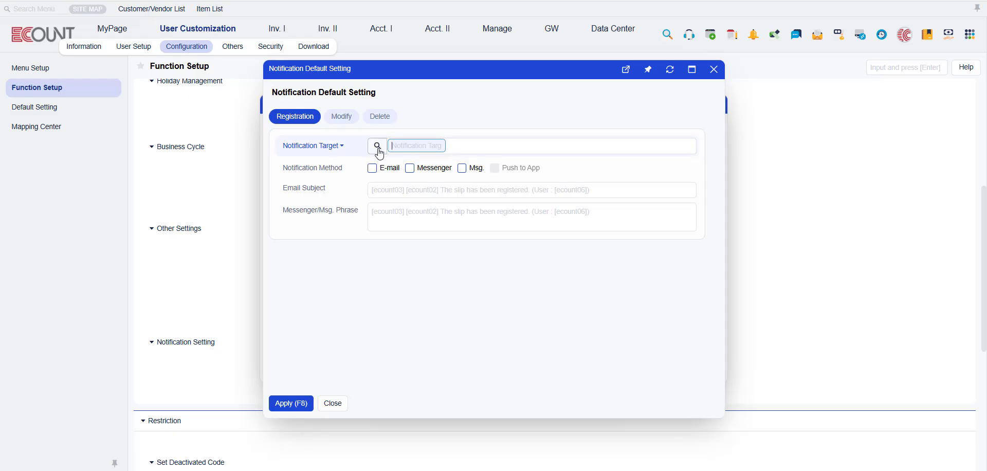
{"action": "left_click", "coordinate": [378, 149]}
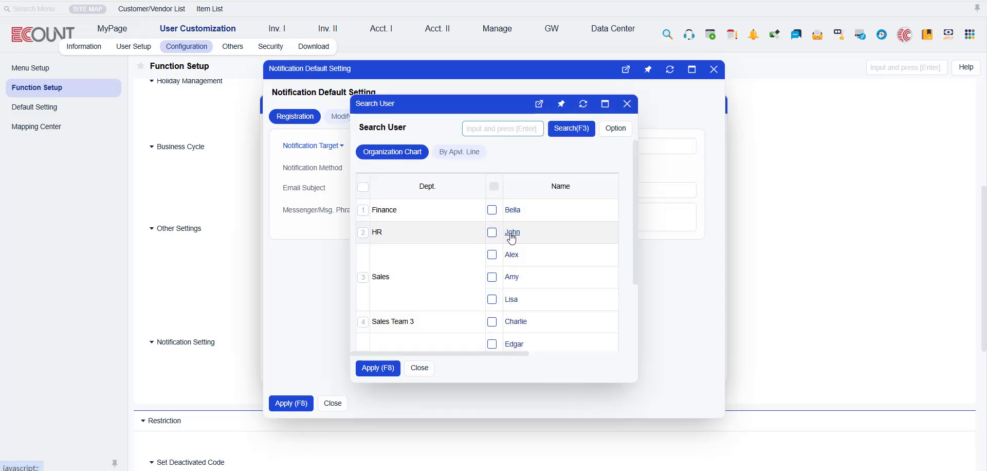
{"action": "left_click", "coordinate": [512, 237]}
{"action": "left_click", "coordinate": [303, 403]}
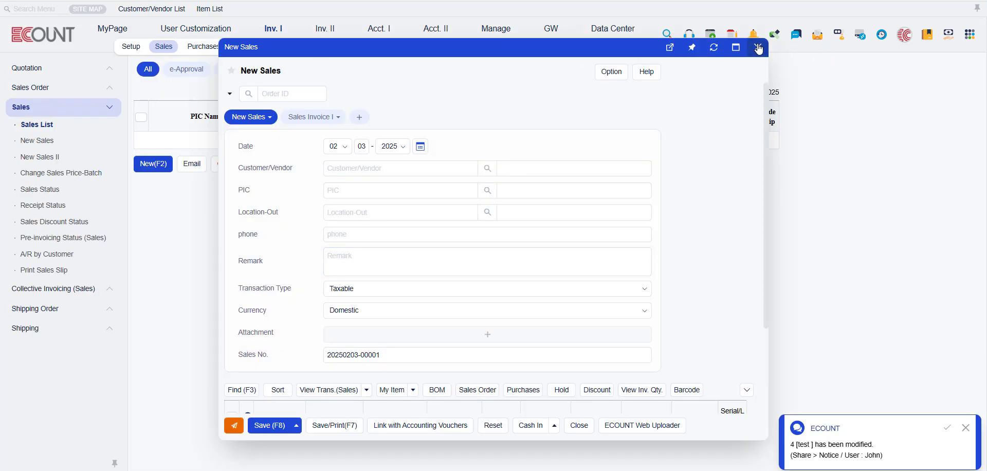
Step: View the notification option on a new sales slip and the Send options in the Sales List, and close Notification Default Setting
{"action": "left_click", "coordinate": [818, 43]}
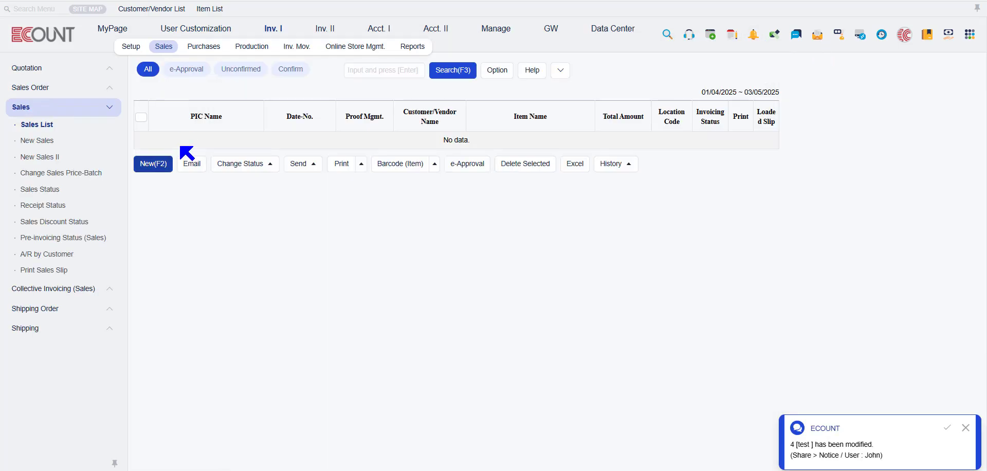
{"action": "left_click", "coordinate": [164, 163]}
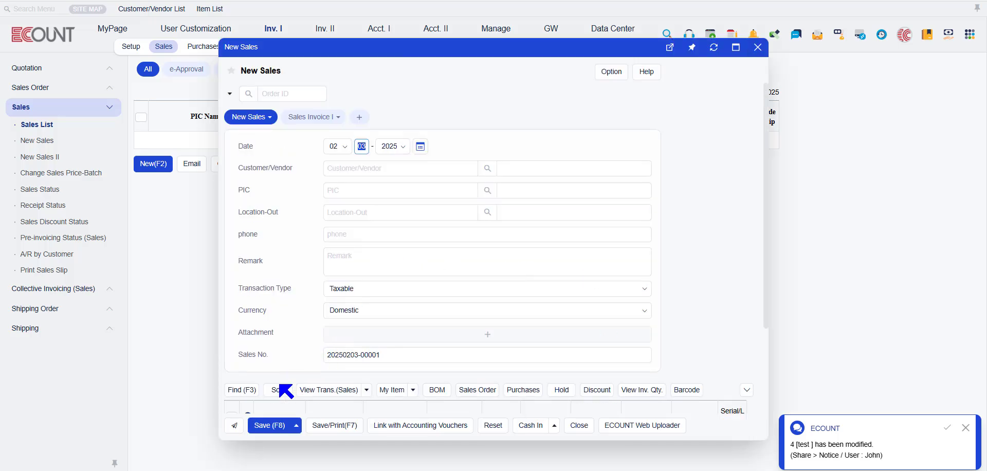
{"action": "left_click", "coordinate": [234, 426]}
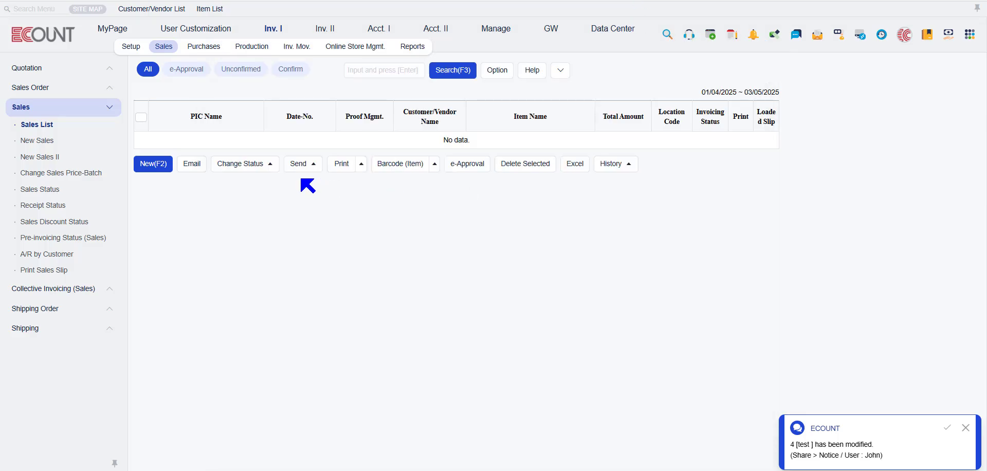
{"action": "left_click", "coordinate": [299, 171]}
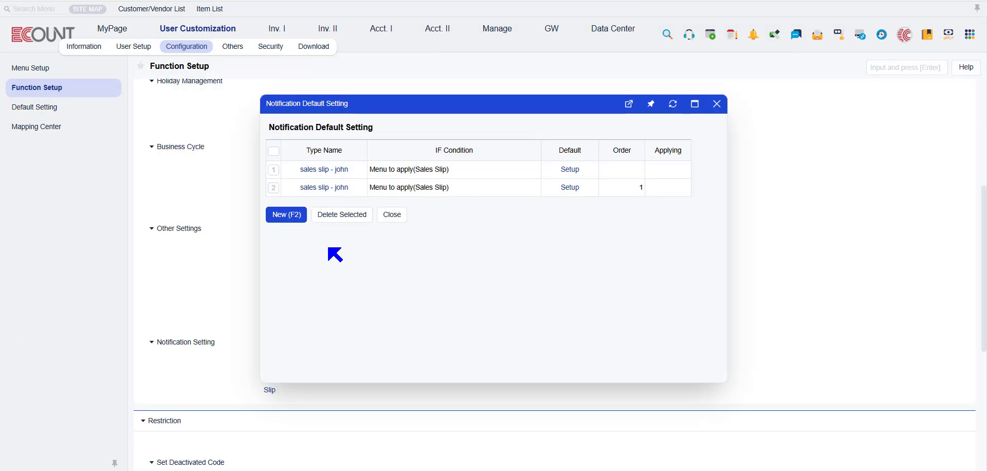
{"action": "left_click", "coordinate": [717, 103]}
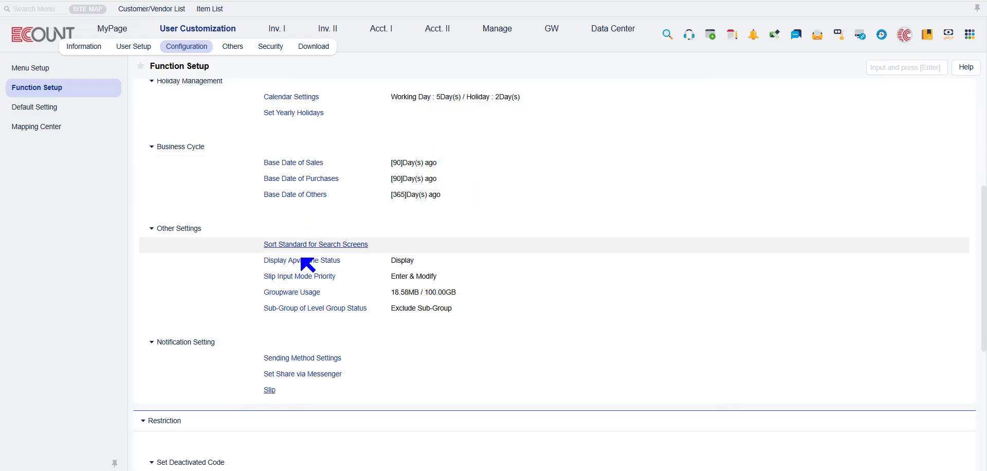